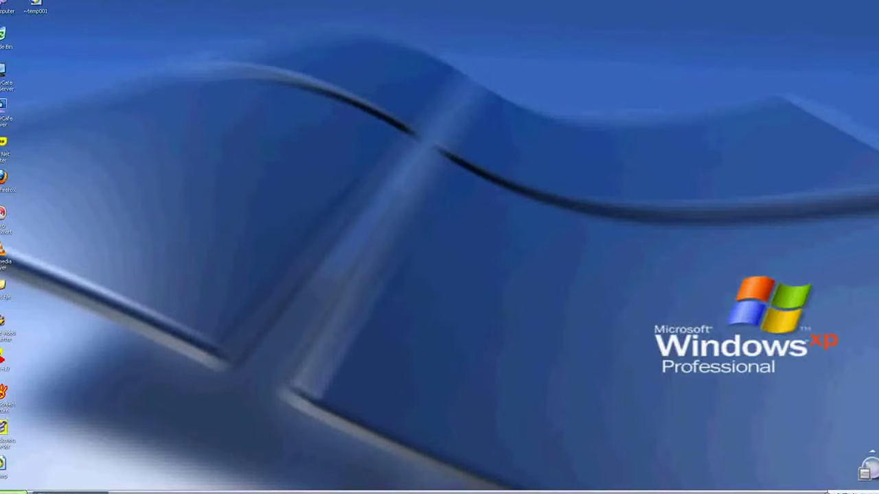
- Open the Printers and Faxes folder on the server computer
double_click(5, 8)
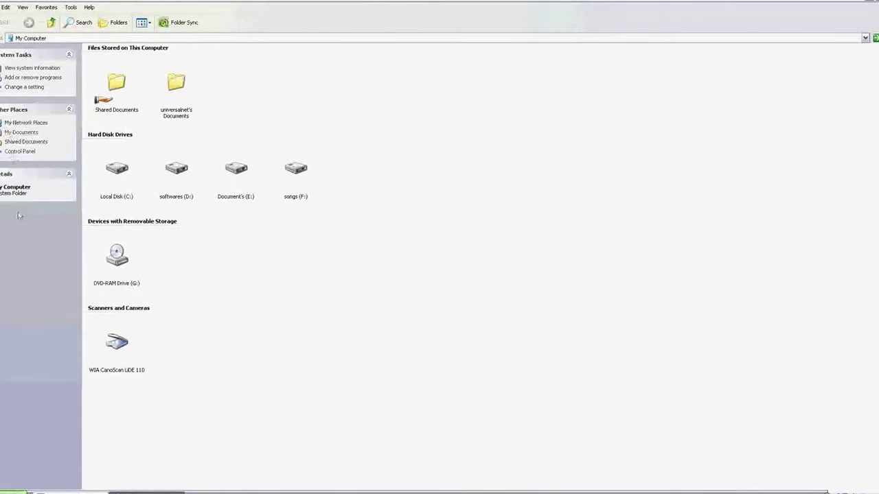
click(14, 492)
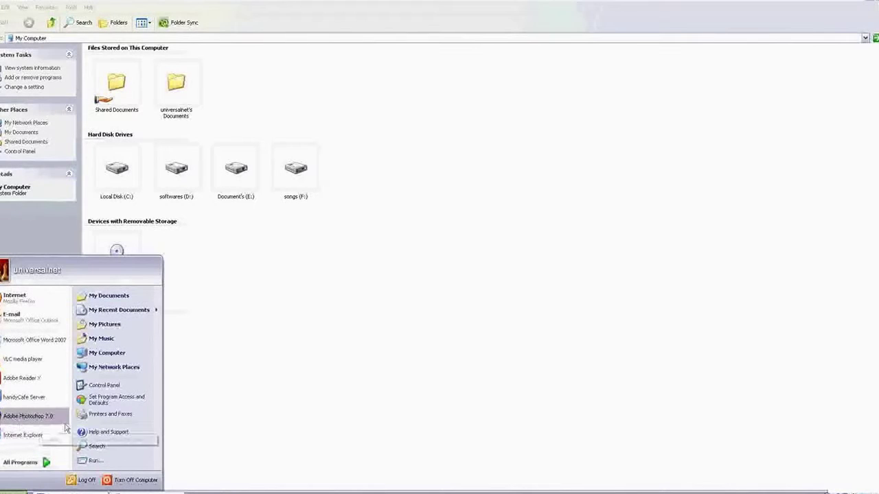
click(111, 415)
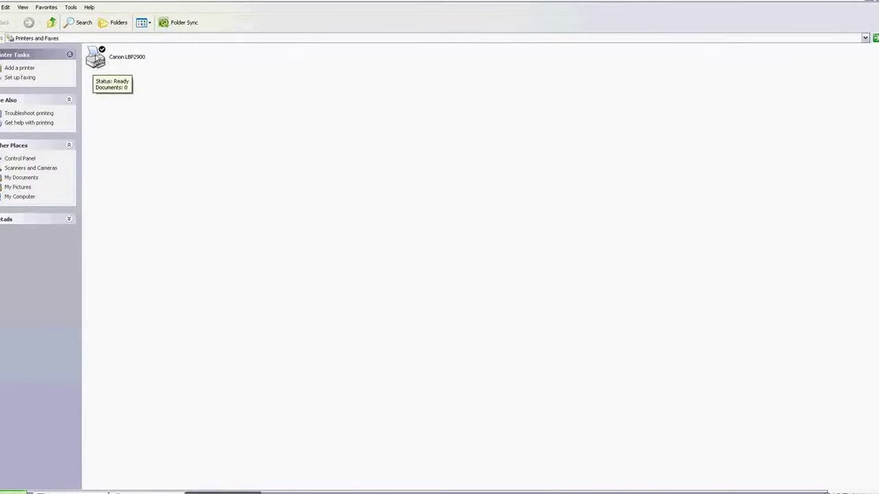
- Share the Canon LBP2900 printer on the network under the share name CanonLBP2900
right_click(97, 59)
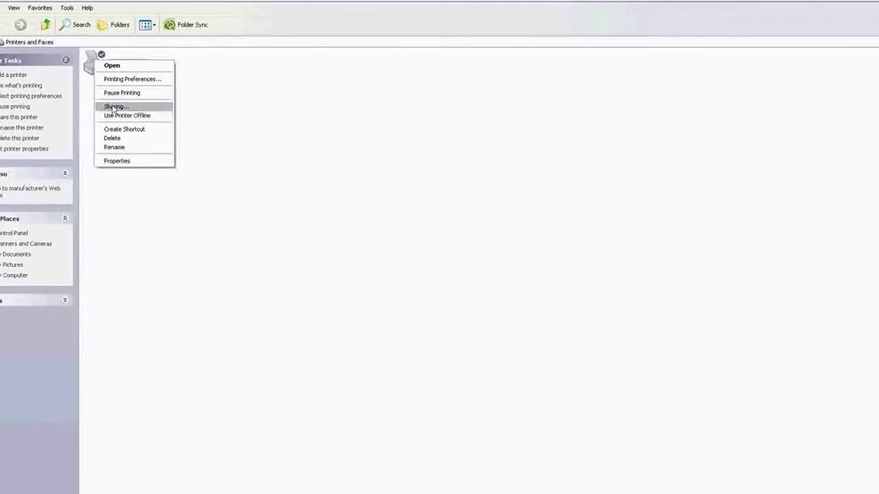
click(113, 102)
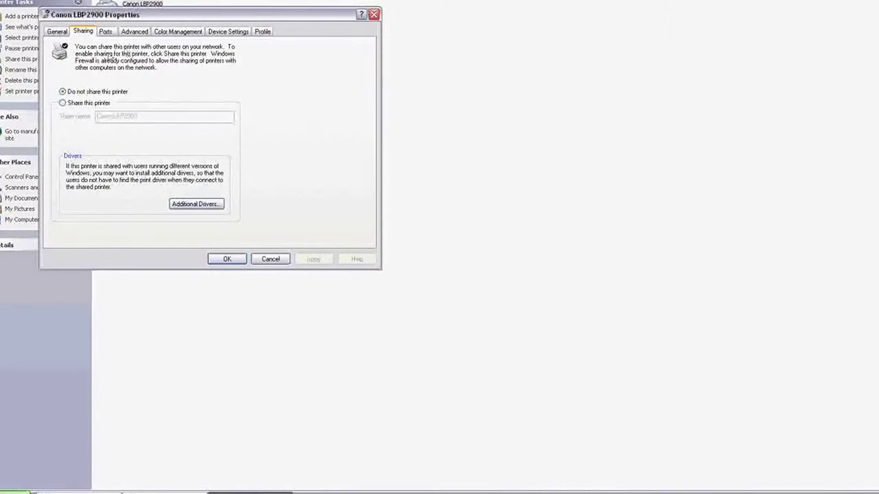
click(60, 110)
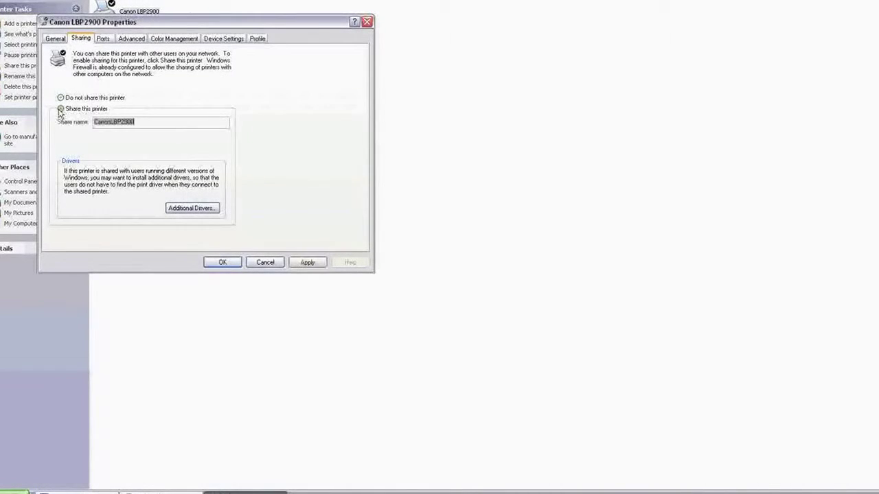
click(138, 120)
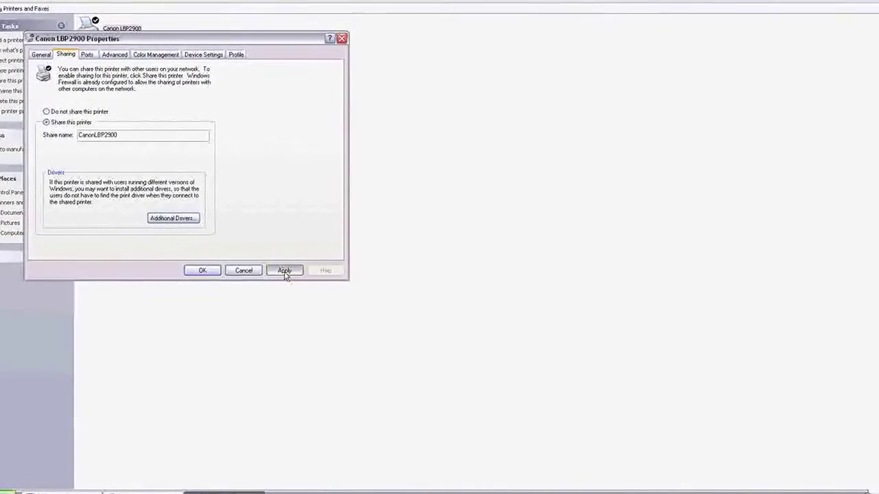
click(208, 272)
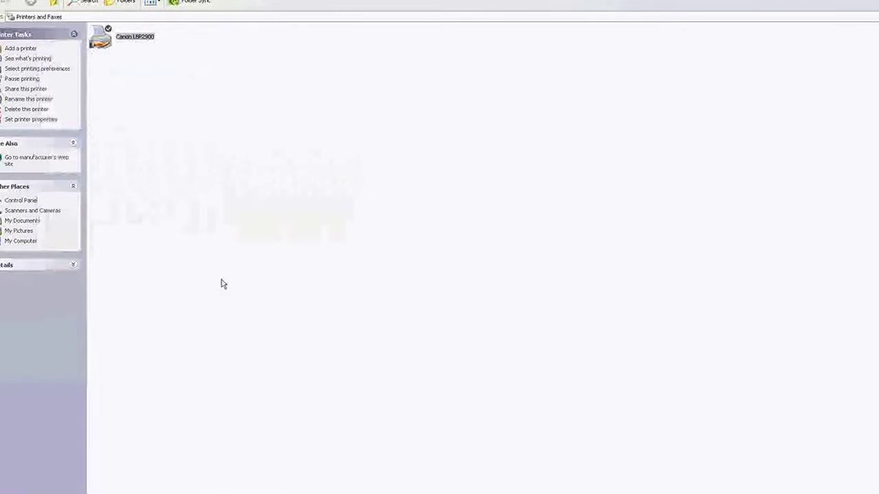
click(147, 146)
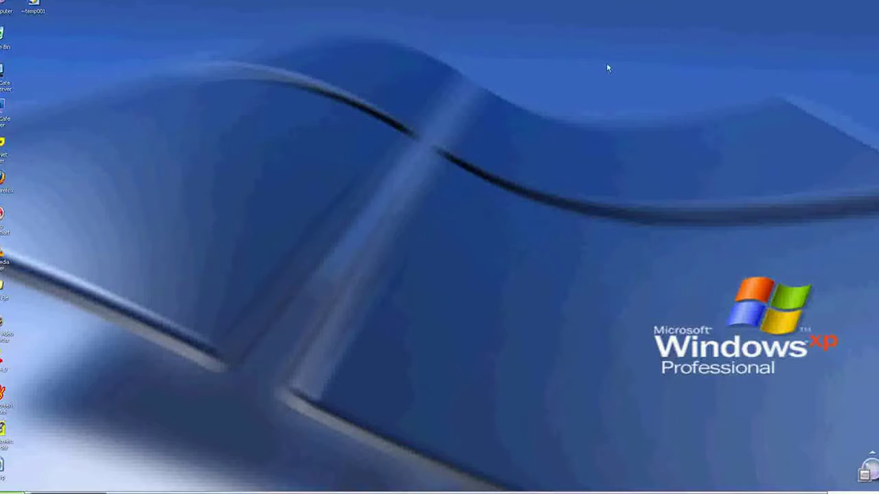
right_click(252, 113)
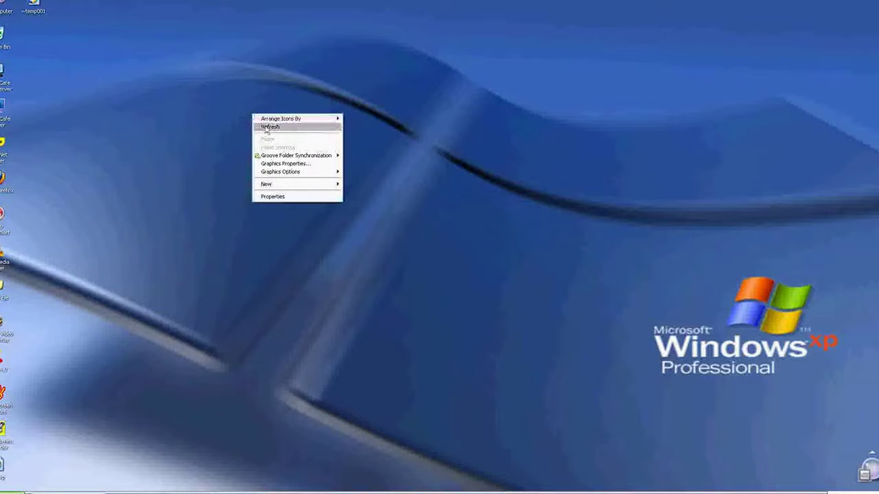
click(266, 129)
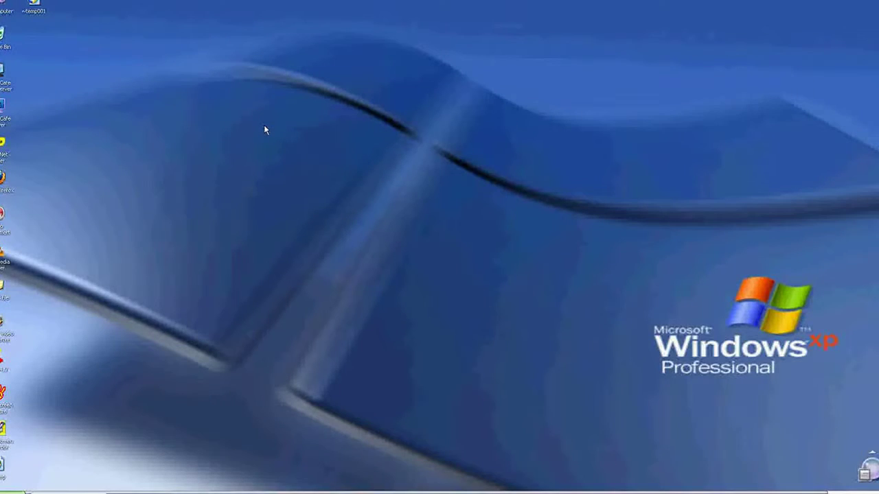
right_click(149, 160)
click(164, 173)
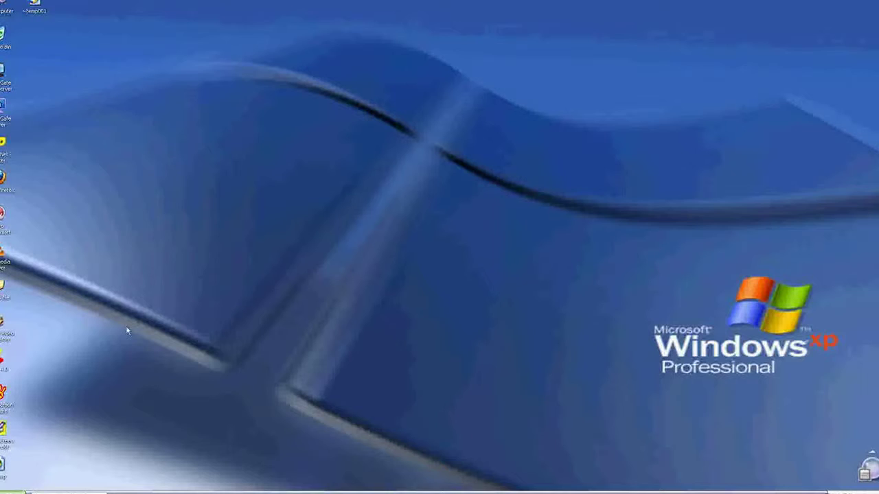
- Start the Network Setup Wizard from the Network Connections in the Control Panel
click(20, 491)
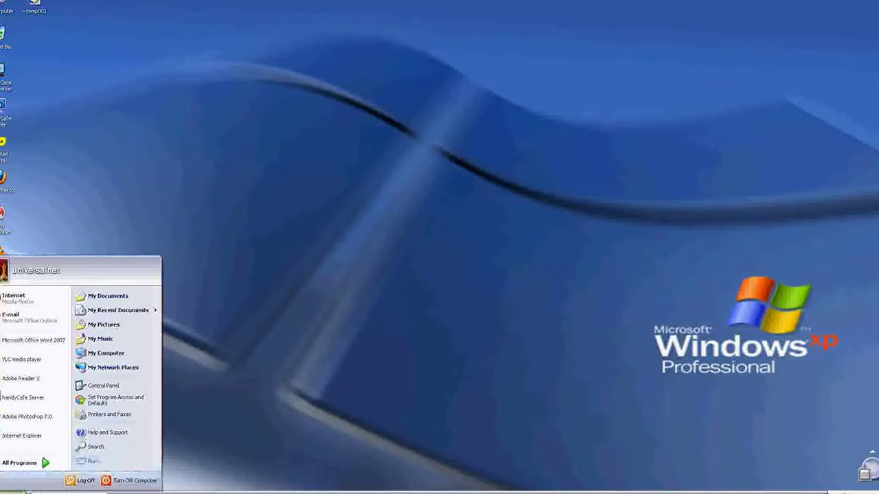
click(113, 387)
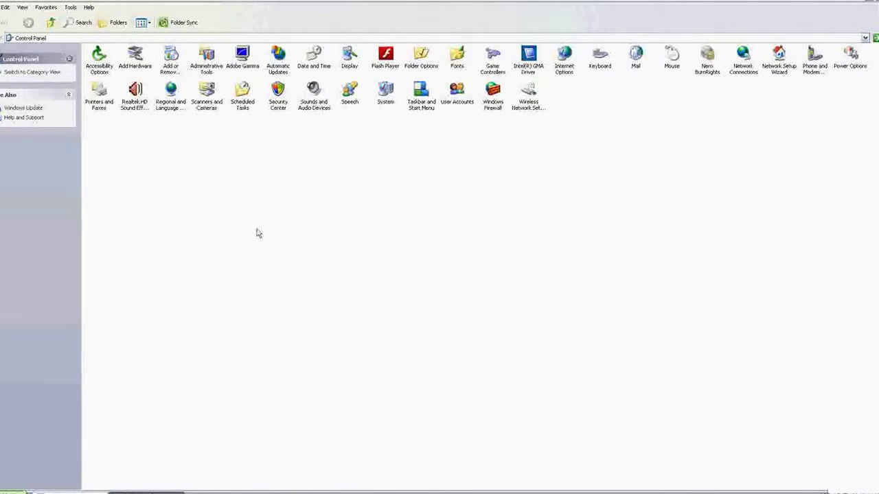
double_click(744, 62)
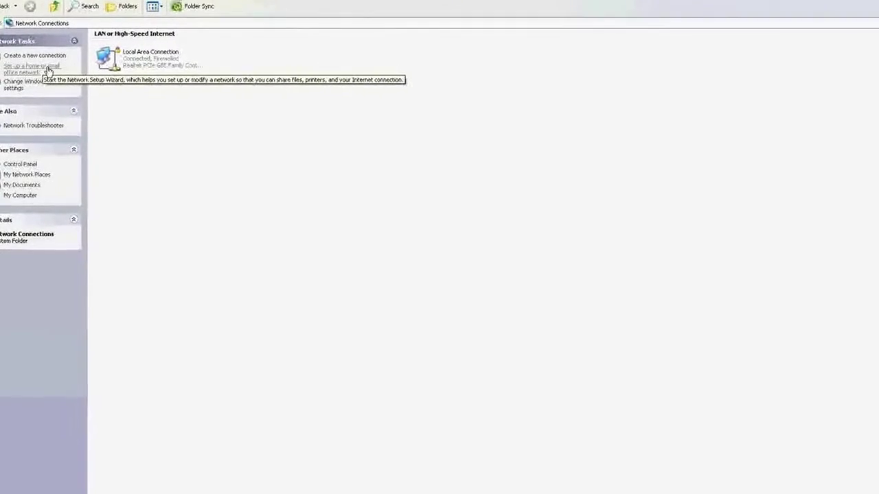
click(46, 72)
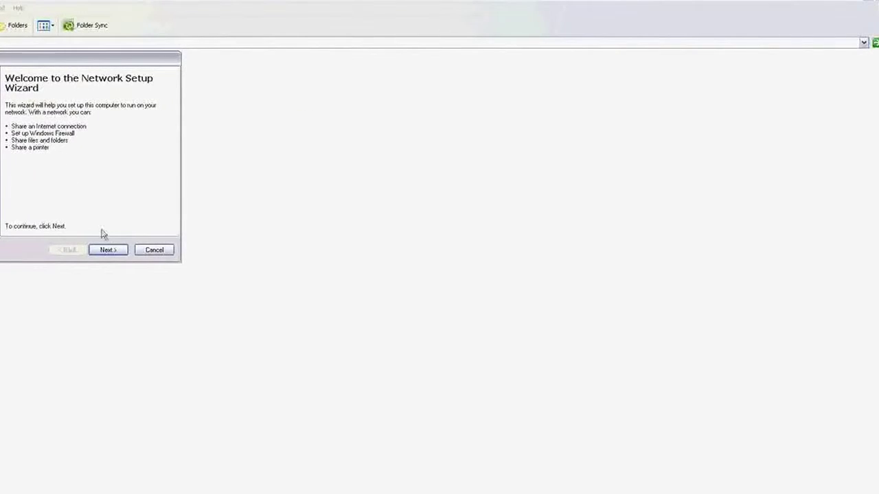
- Go through the wizard's introductory pages and accept the preselected Internet connection method
click(108, 250)
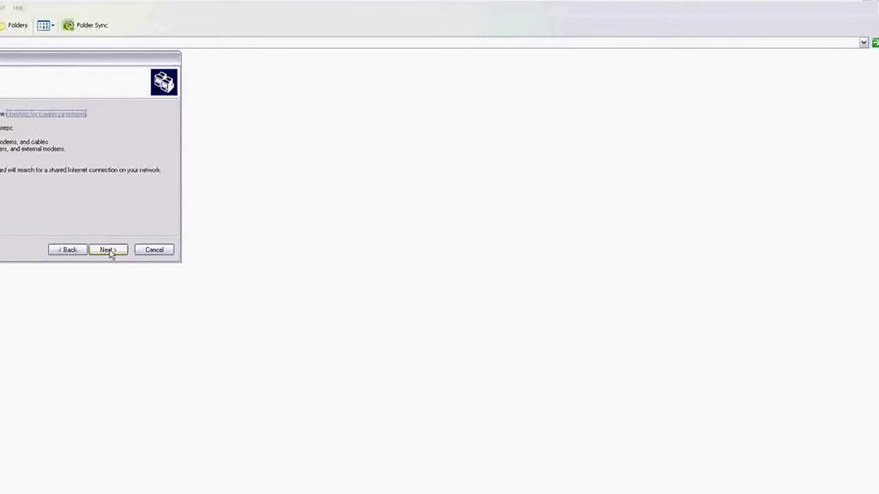
click(109, 251)
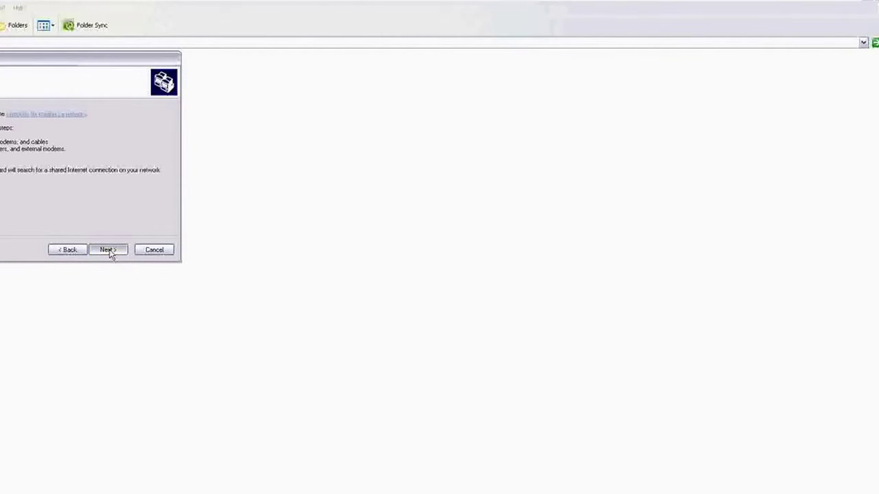
click(110, 251)
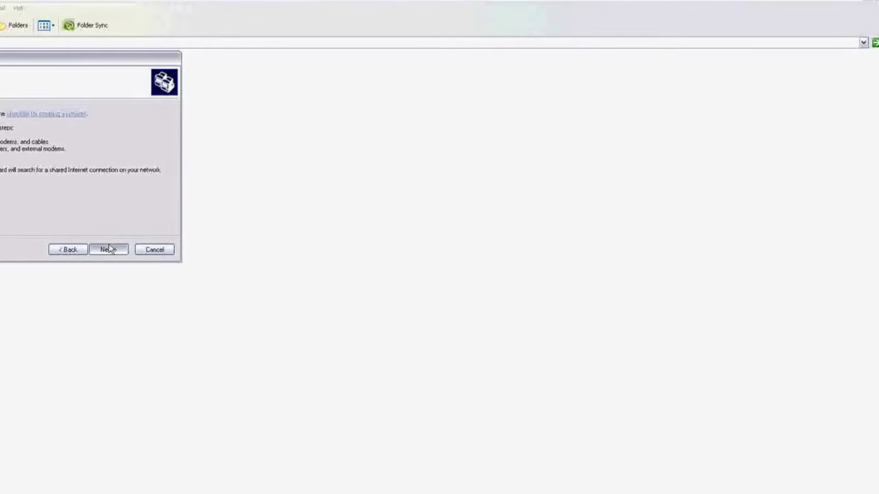
click(108, 249)
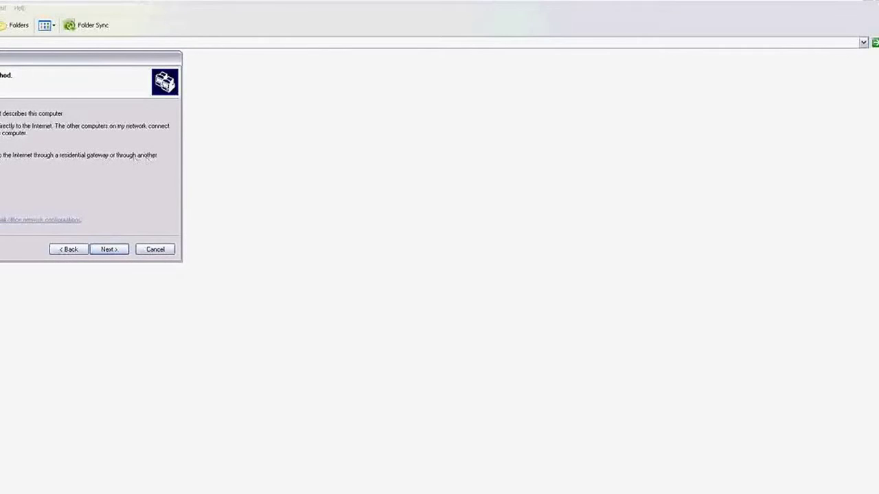
click(108, 250)
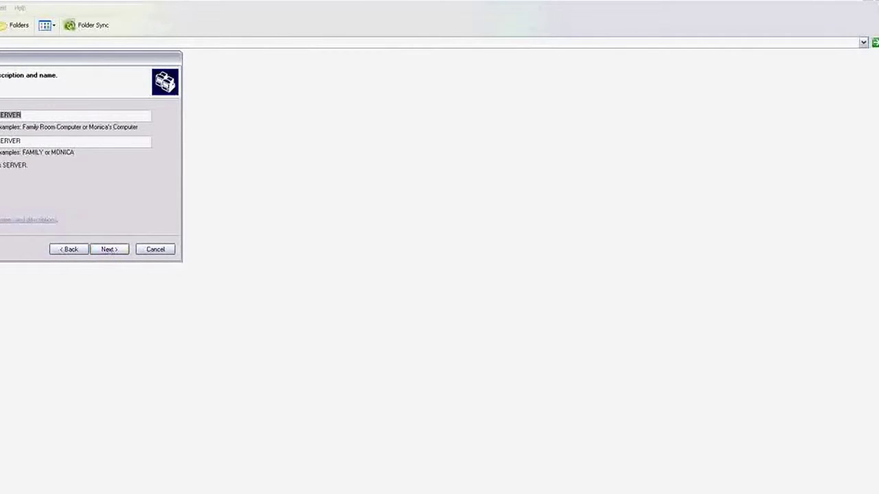
- Keep SERVER as the computer description and name, and MSHOME as the workgroup name
click(29, 114)
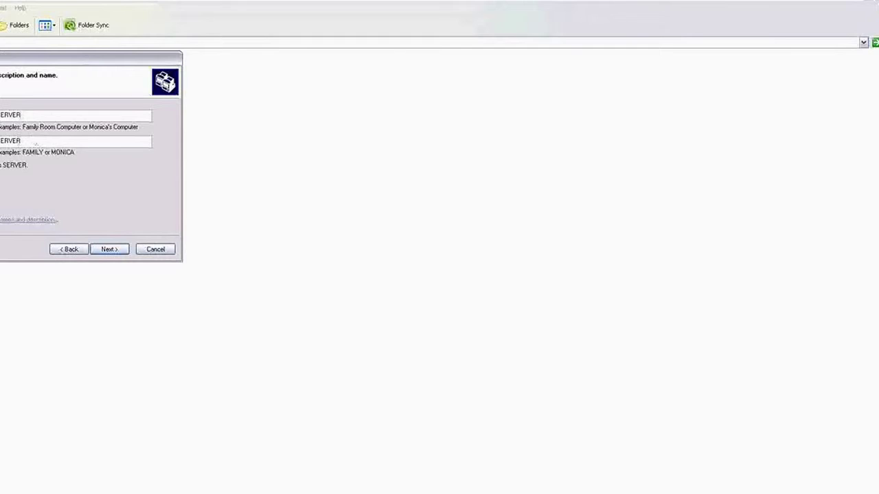
click(108, 250)
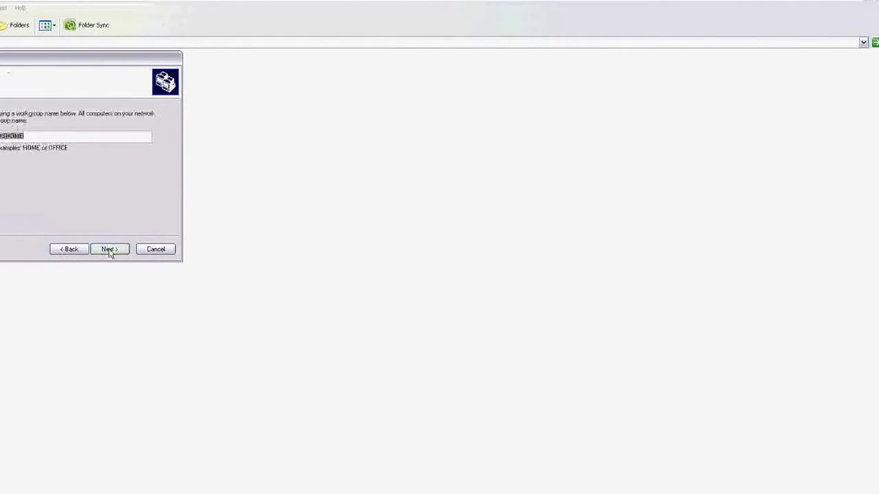
click(32, 135)
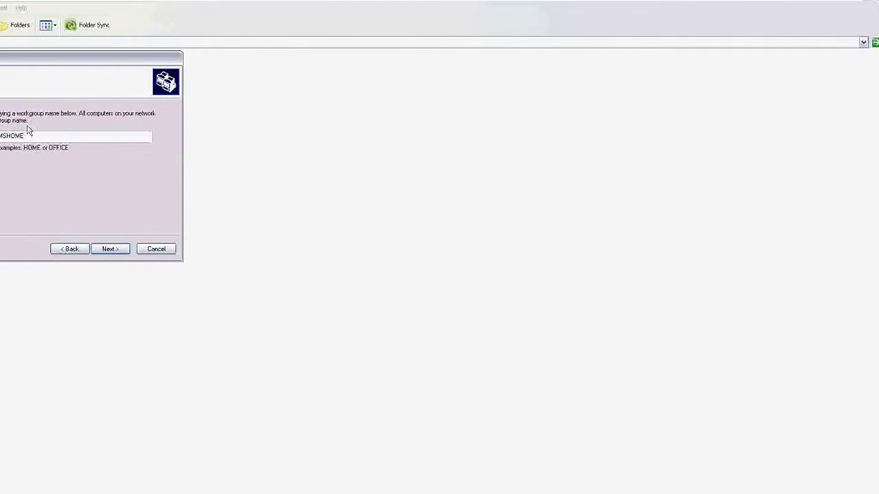
click(110, 251)
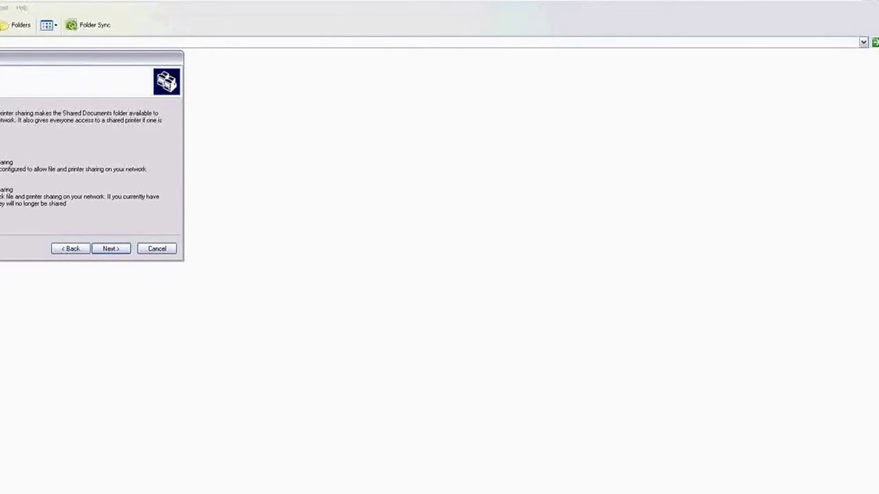
- Apply the network settings with the preselected file and printer sharing option, and finish the Network Setup Wizard
click(112, 250)
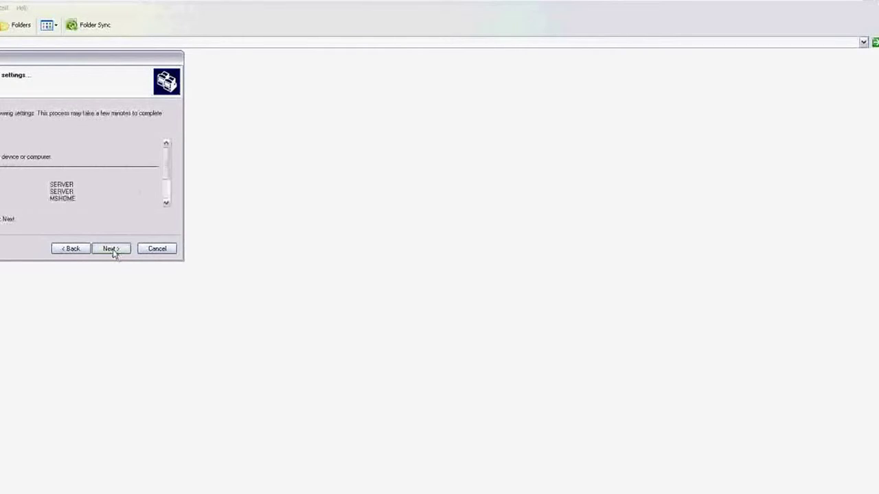
click(112, 249)
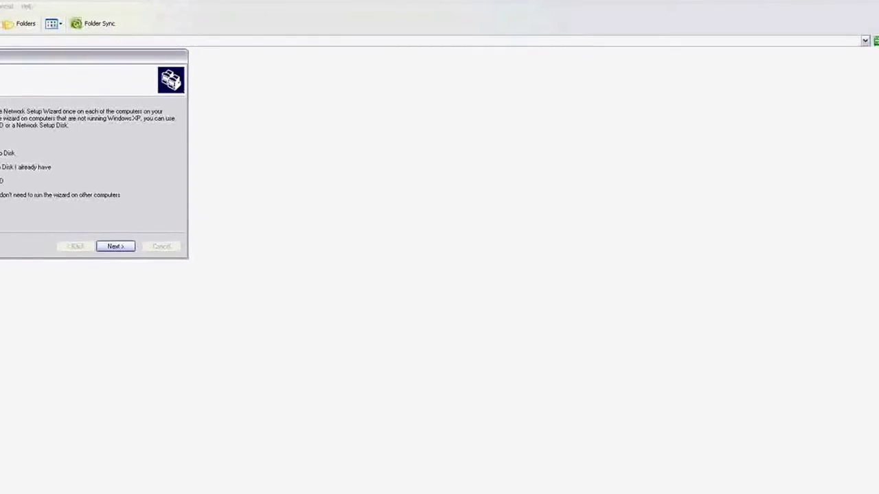
click(123, 242)
click(134, 226)
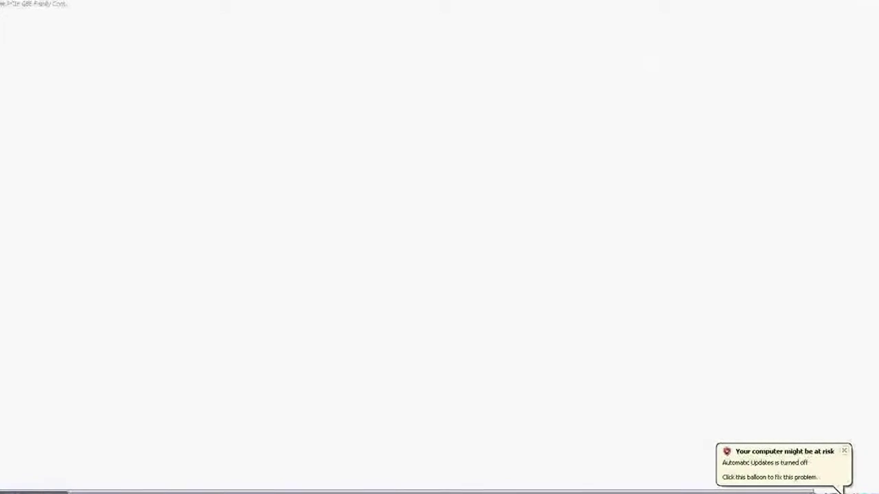
key(alt+F4)
right_click(201, 137)
click(215, 148)
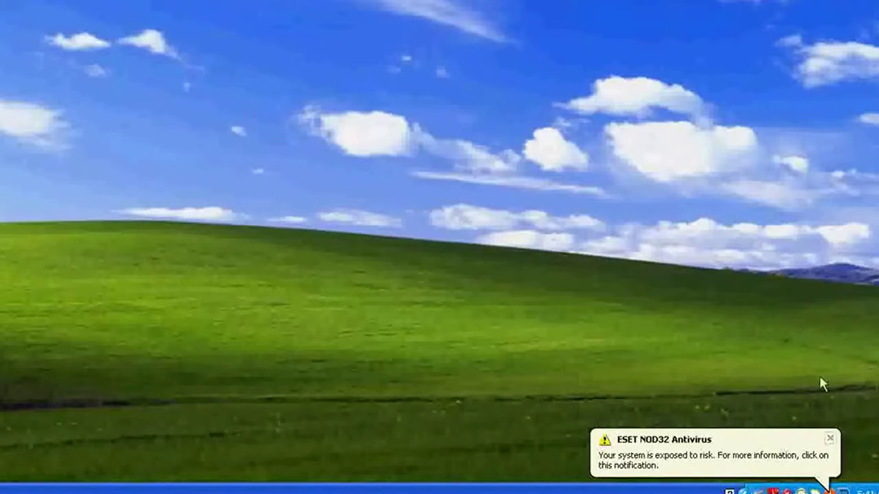
- Dismiss the antivirus notification and start the Network Setup Wizard from the Control Panel on the second computer
click(831, 439)
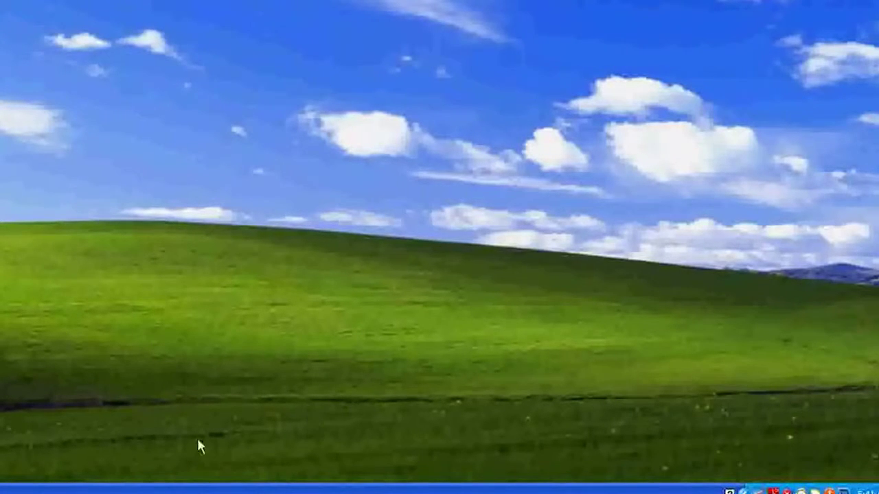
key(super)
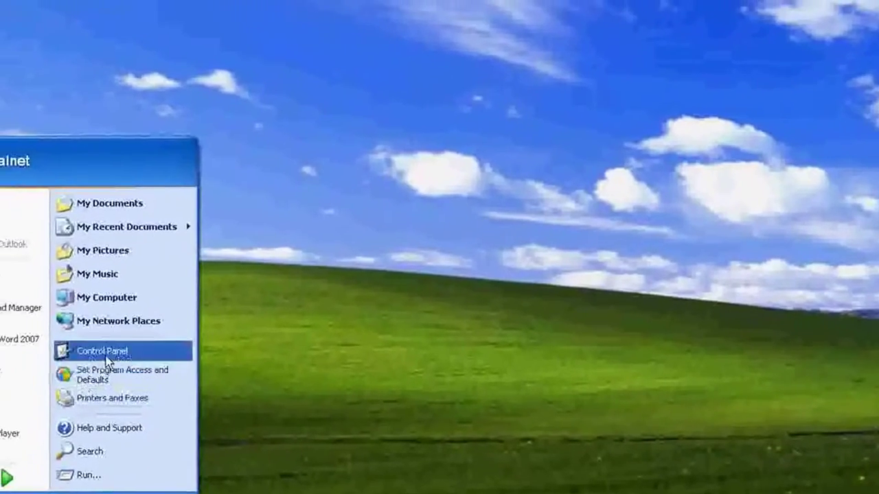
click(79, 340)
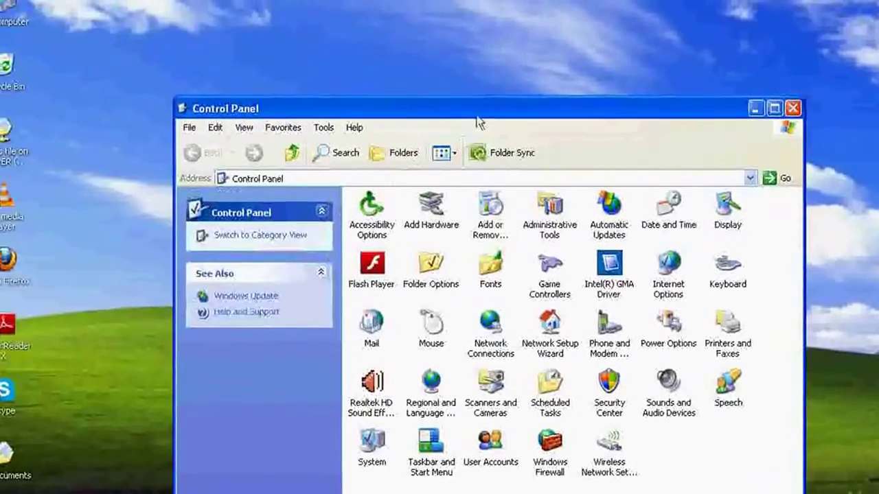
double_click(455, 97)
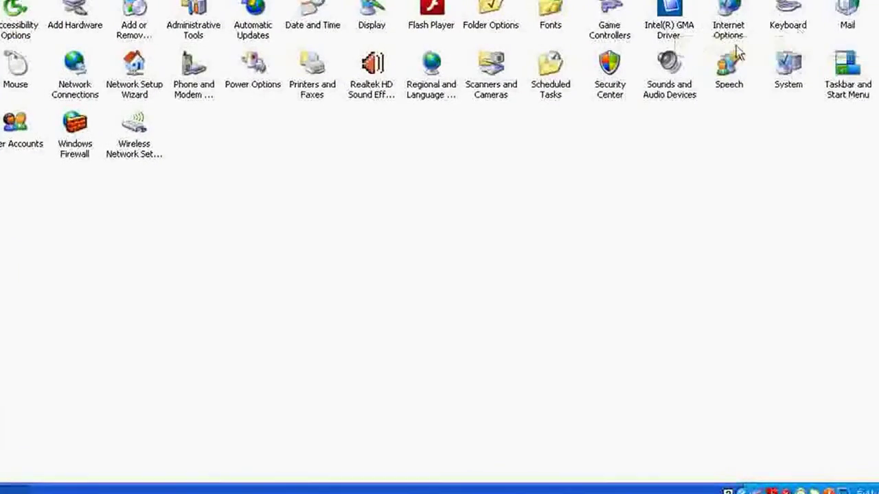
double_click(84, 81)
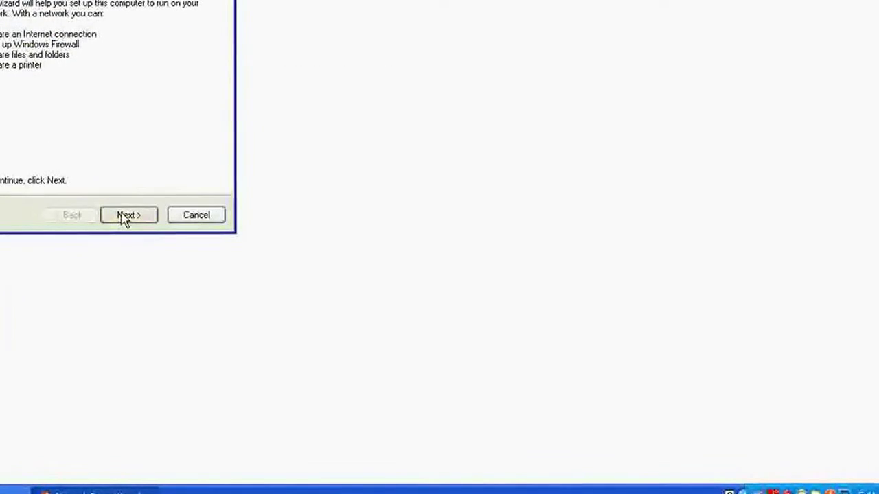
- Go through the wizard's introductory pages and keep the preselected Internet connection method for this computer
click(125, 217)
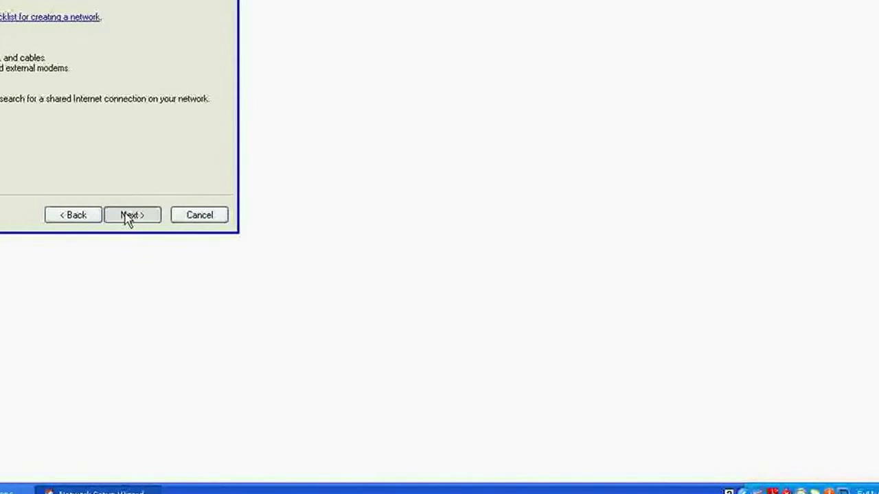
click(127, 216)
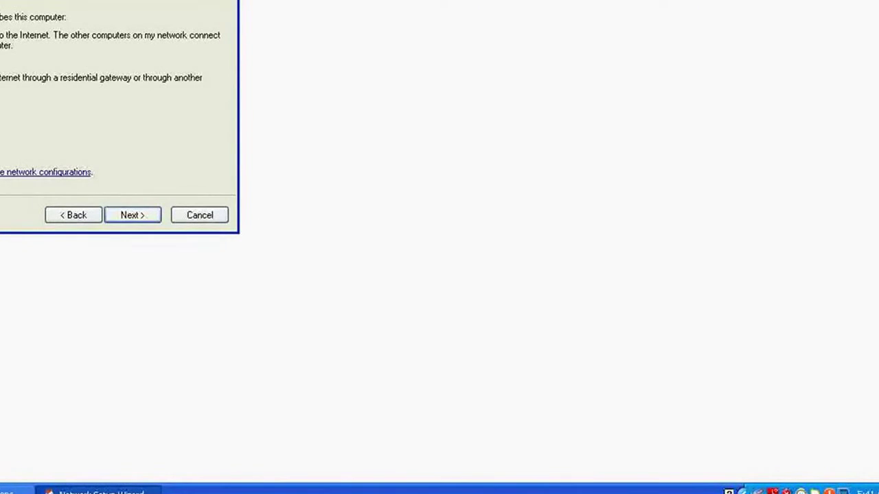
click(131, 217)
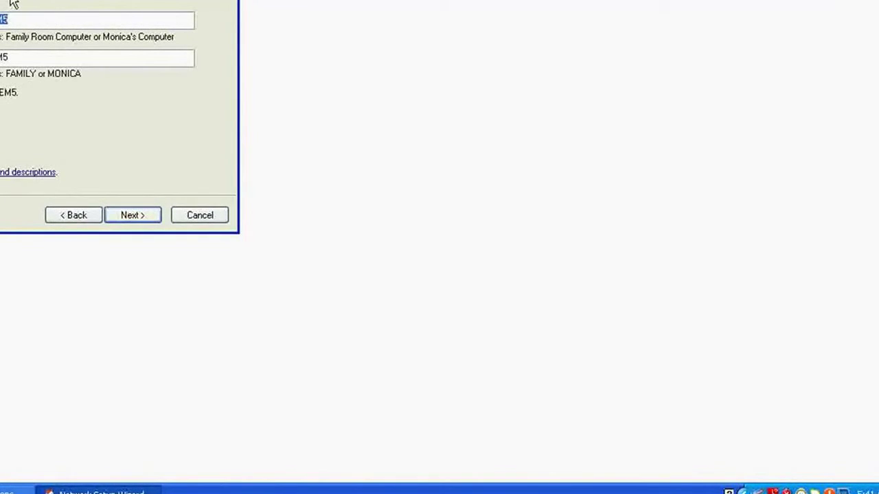
- Keep SYSTEM5 as the computer description and name, and MSHOME as the workgroup name
click(26, 19)
click(133, 216)
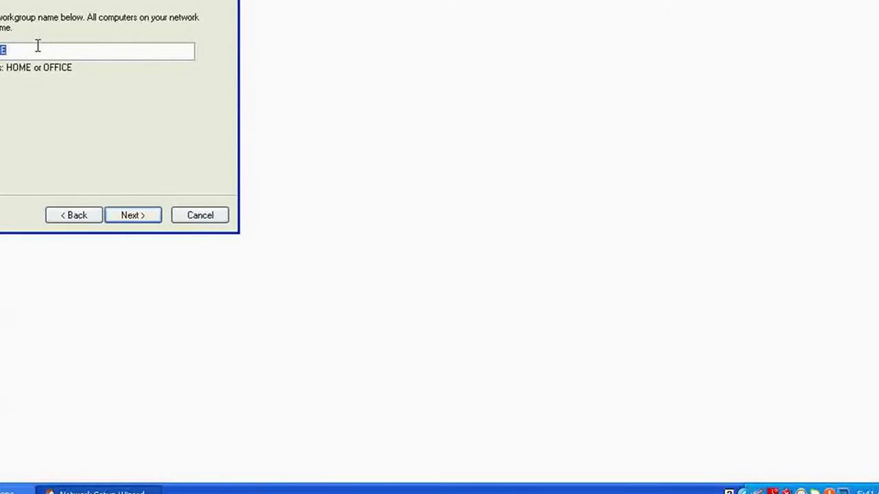
click(133, 216)
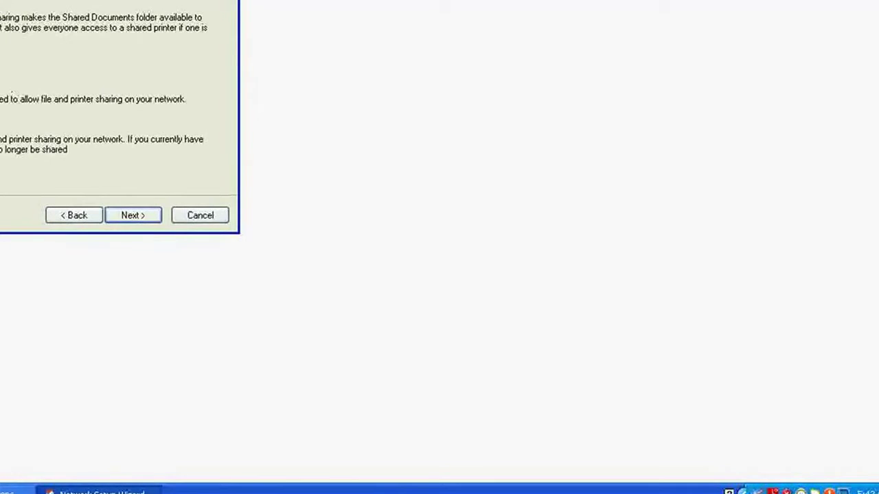
- Apply the network settings with the preselected file and printer sharing option, dismiss the security notification, and finish the Network Setup Wizard
click(137, 218)
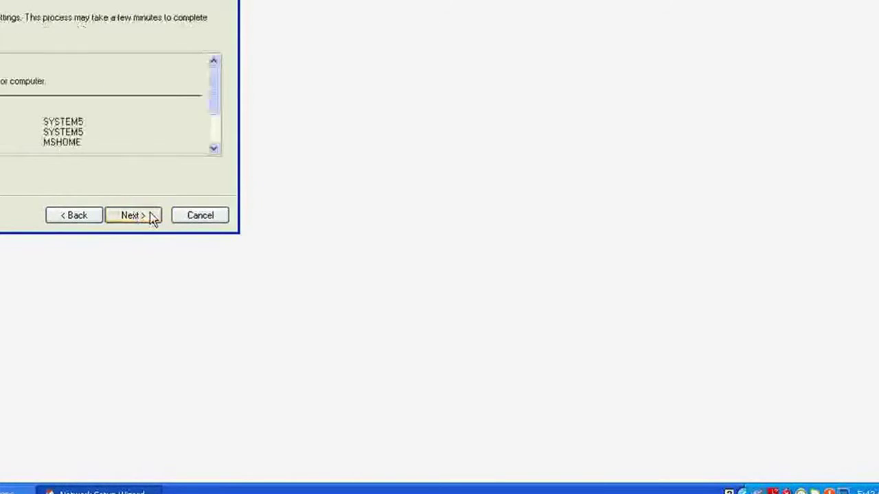
click(146, 218)
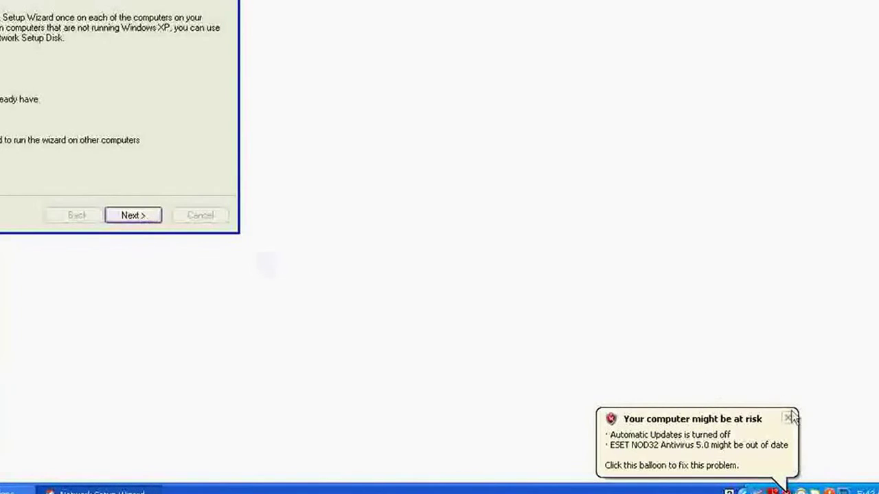
click(788, 417)
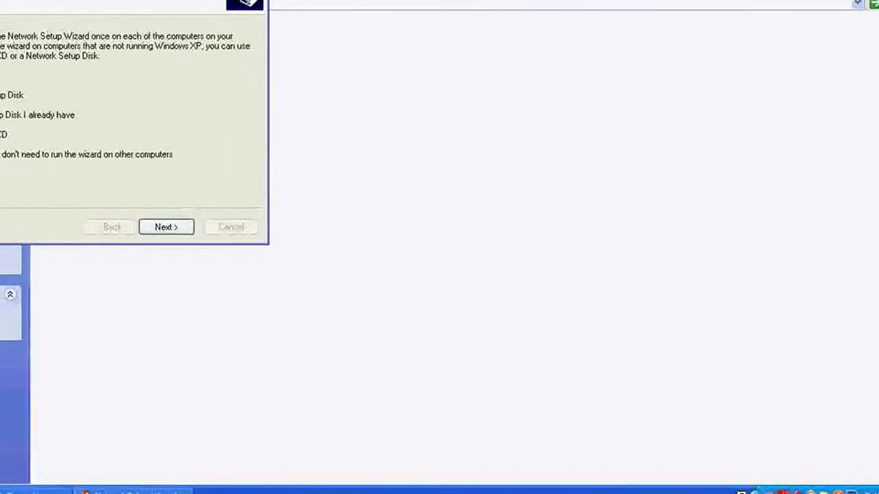
click(166, 227)
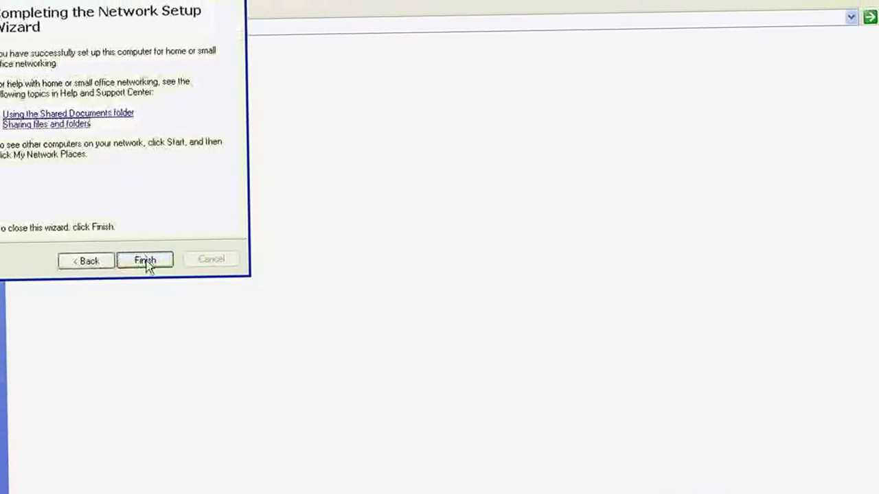
click(146, 261)
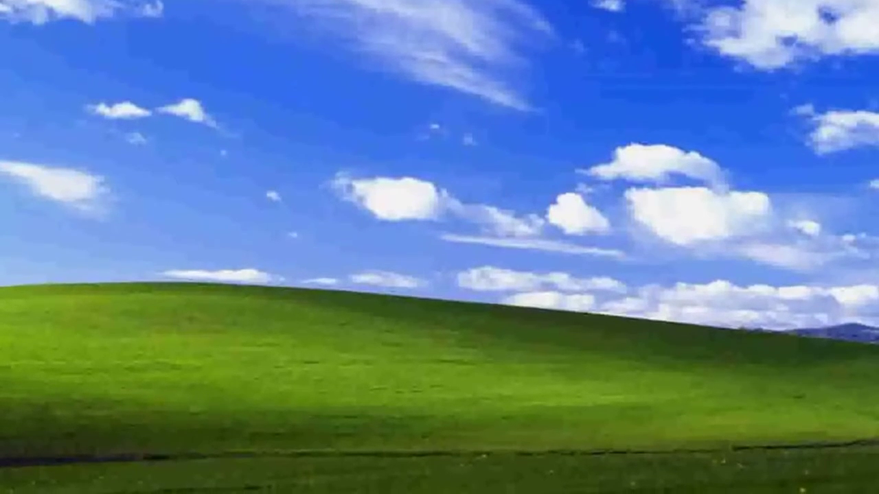
- Open Printers and Faxes in a maximized window and start the Add Printer Wizard
key(super)
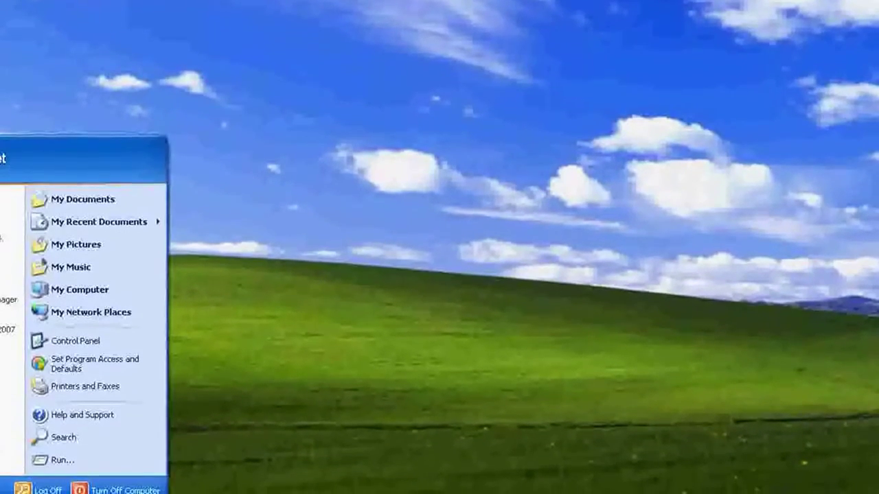
click(81, 382)
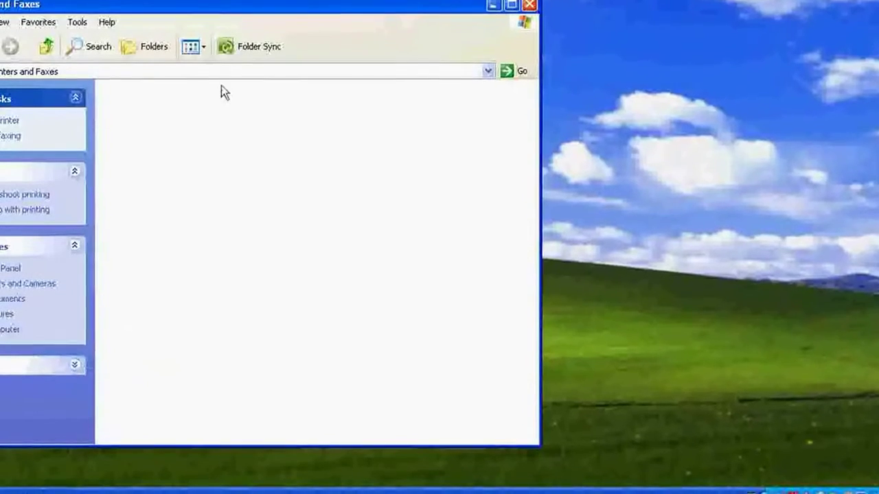
double_click(294, 4)
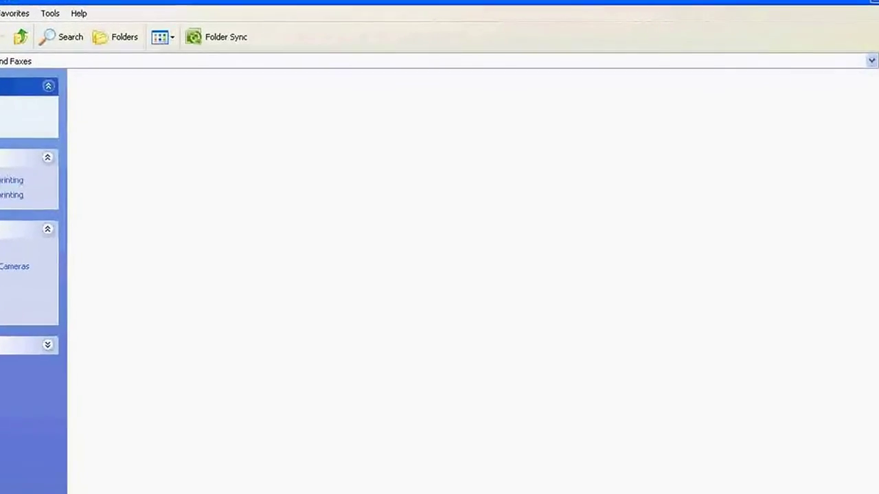
click(39, 126)
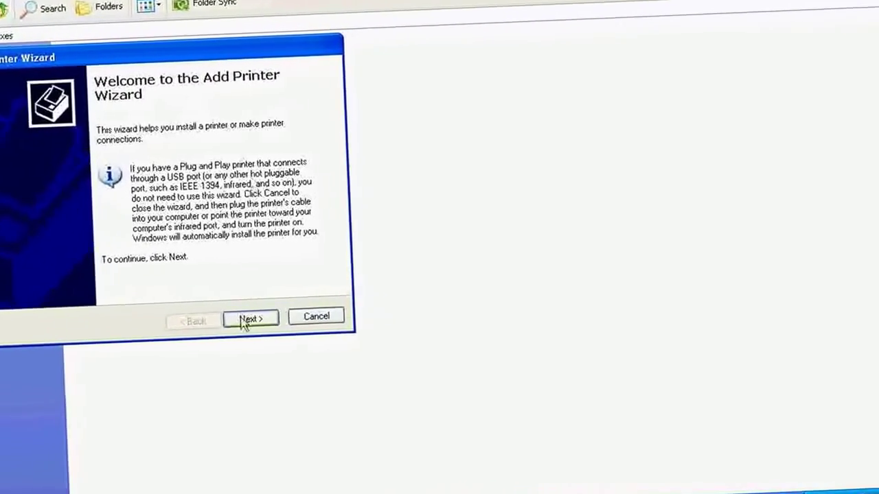
- Choose a network printer or a printer attached to another computer, and browse the network for it
click(304, 312)
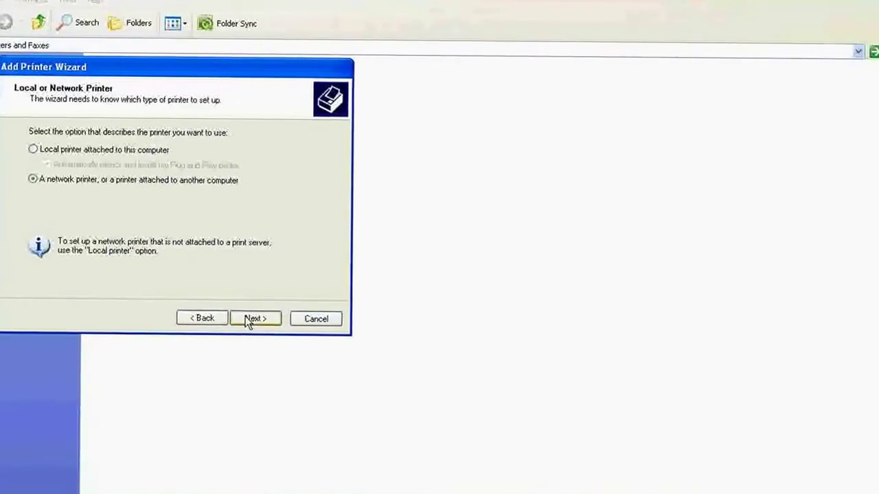
click(22, 150)
click(21, 180)
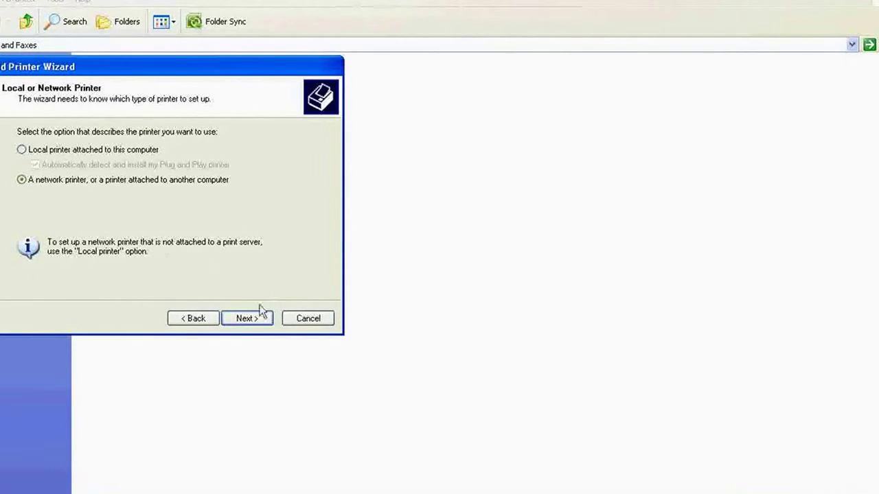
click(245, 320)
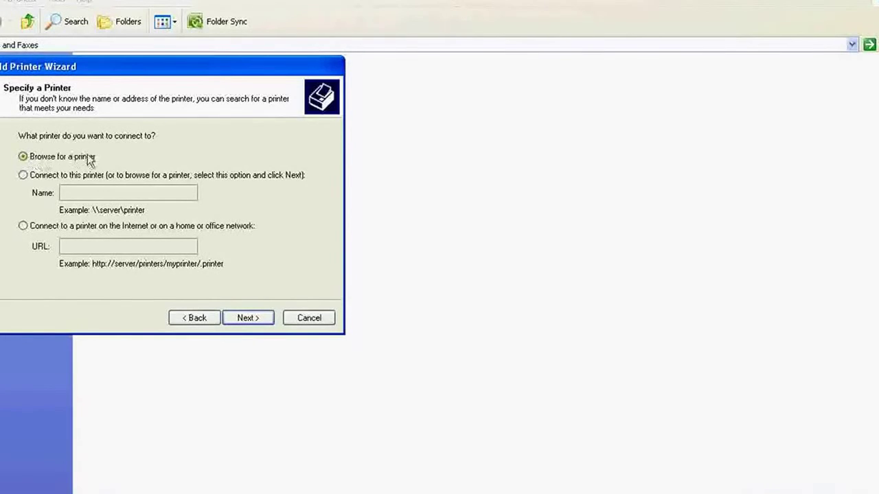
click(247, 319)
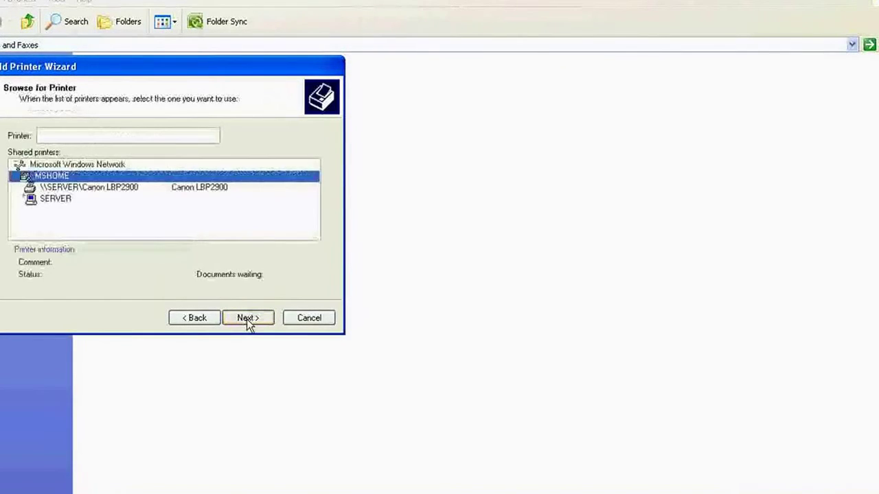
- Expand the MSHOME workgroup and the SERVER computer in the shared printers, and select SERVER's Canon LBP2900
double_click(82, 177)
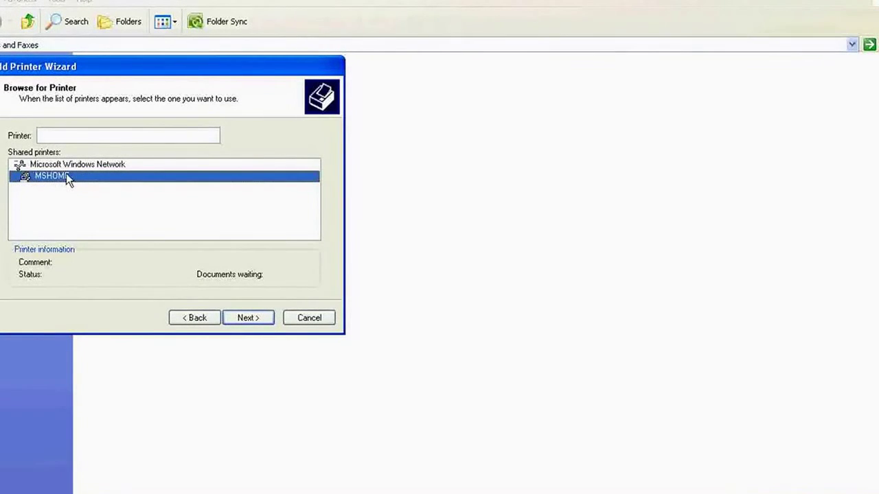
double_click(73, 165)
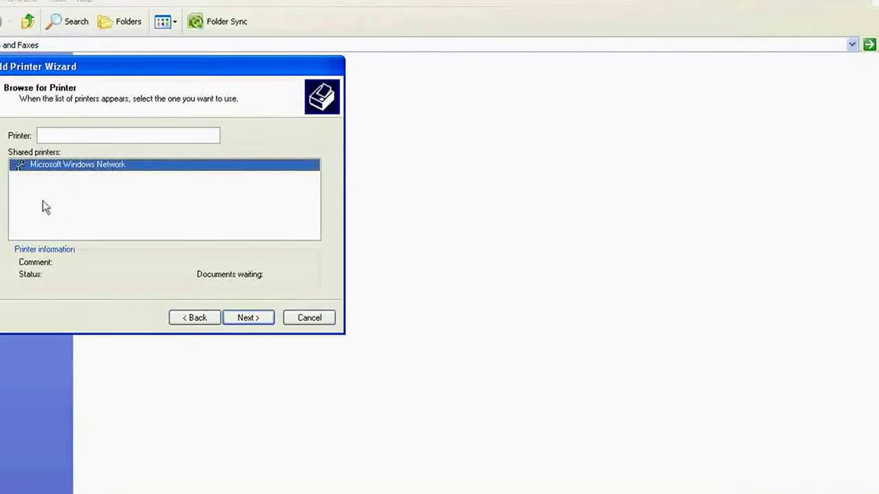
double_click(75, 167)
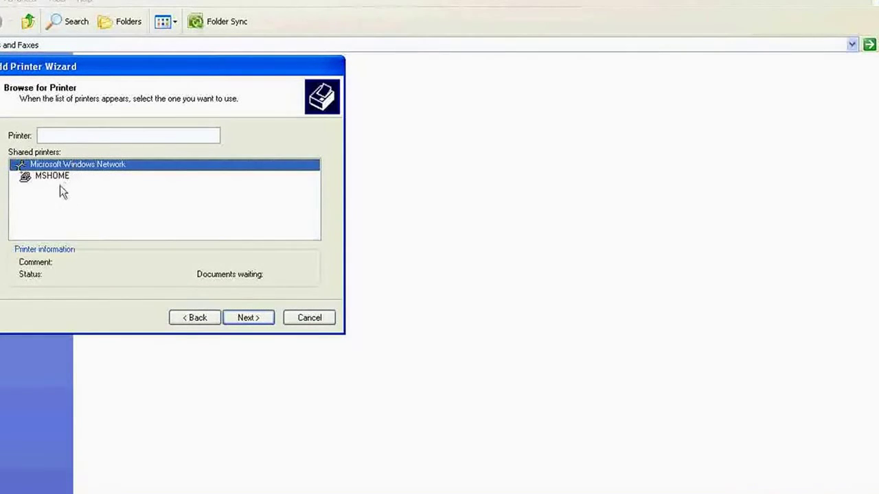
double_click(60, 179)
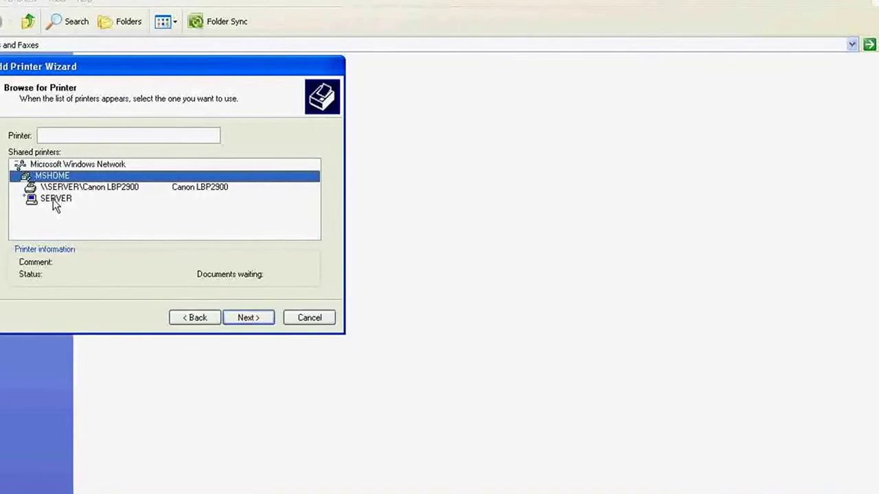
double_click(54, 201)
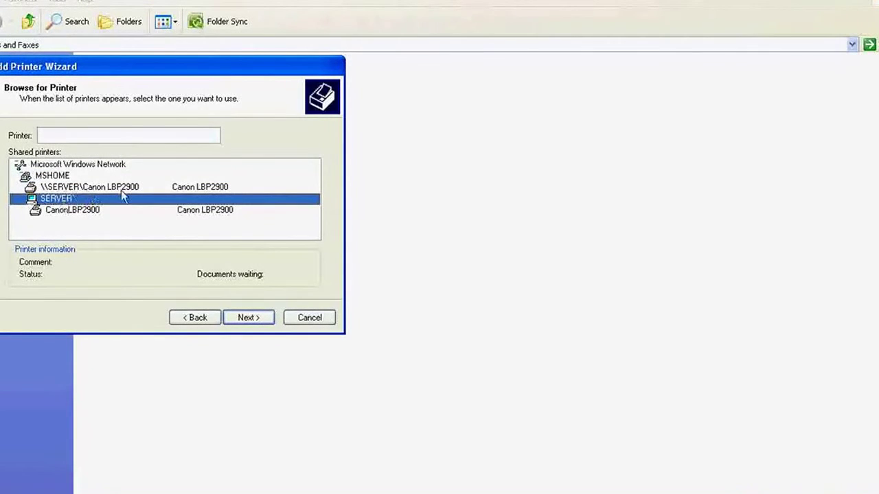
click(90, 214)
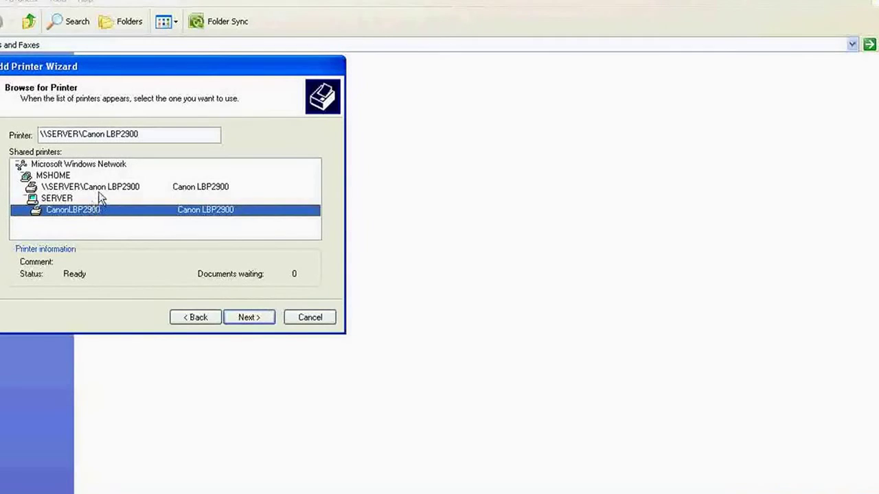
- Connect to the selected printer with its driver installation accepted, finish the Add Printer Wizard, and close Printers and Faxes
click(251, 320)
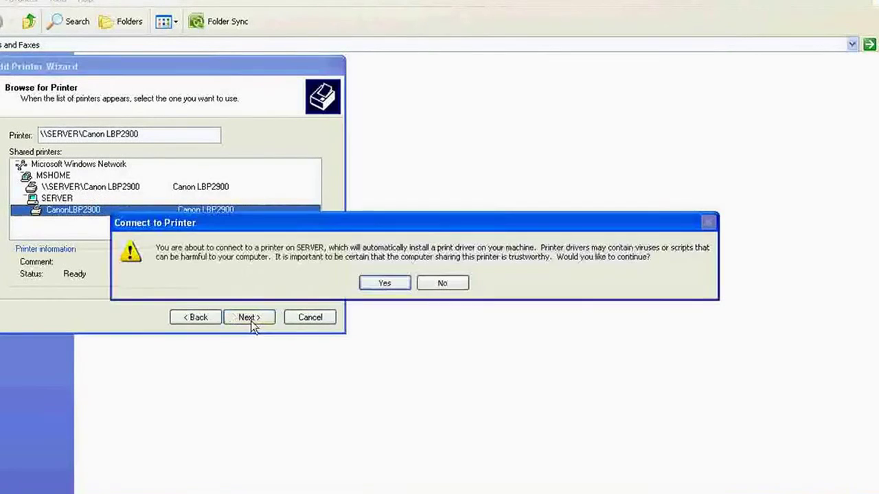
click(377, 286)
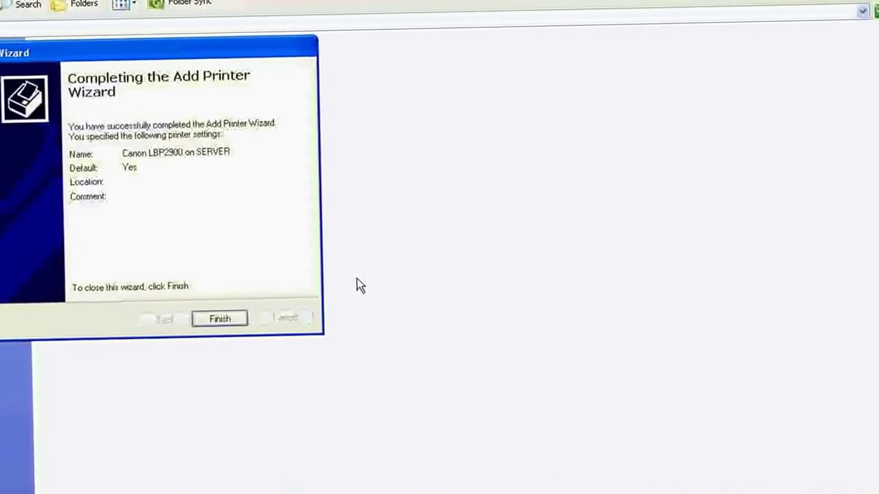
click(219, 319)
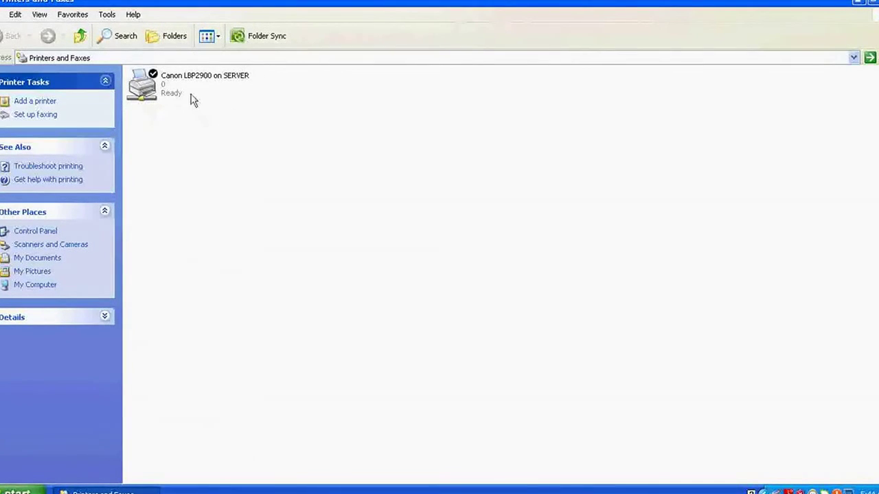
mouse_move(169, 86)
key(alt+F4)
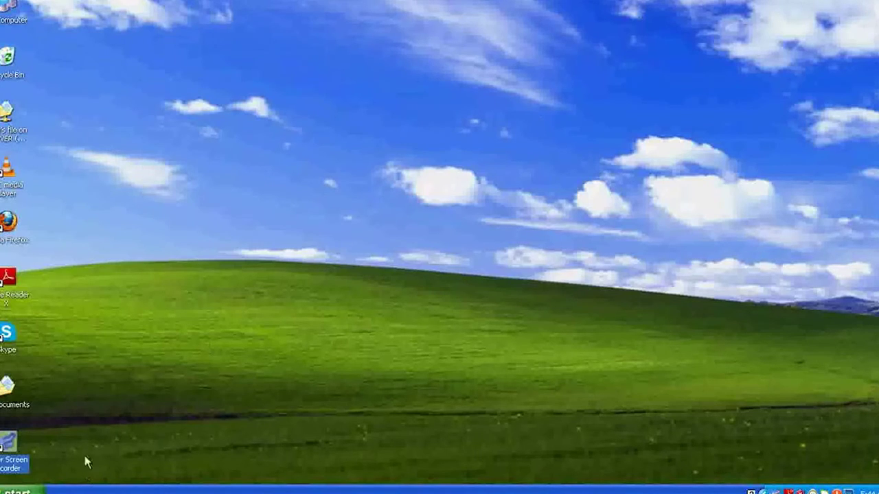
key(super)
click(431, 304)
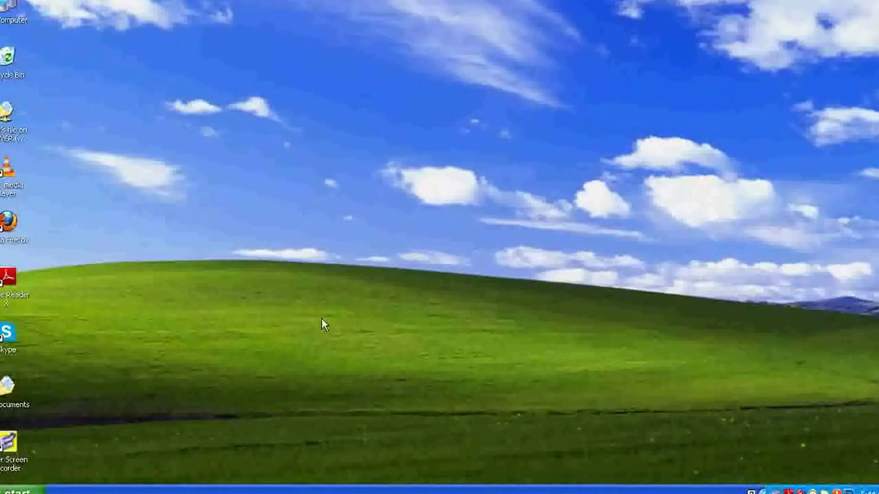
right_click(774, 491)
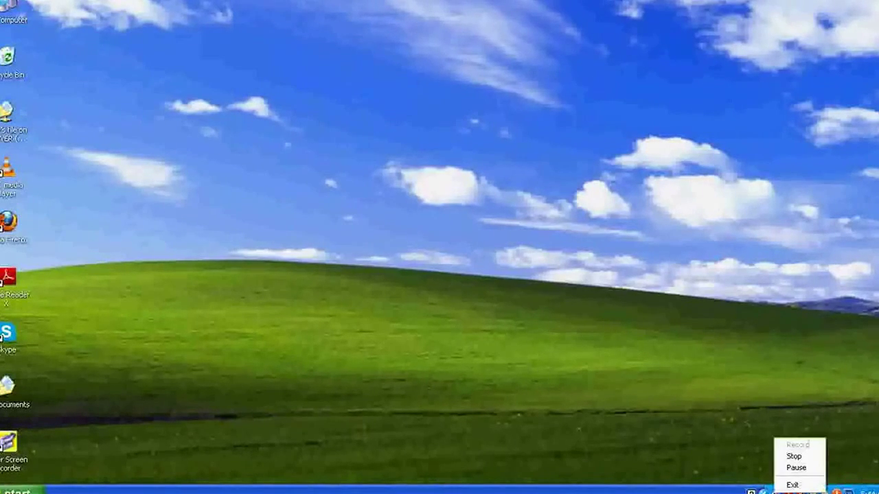